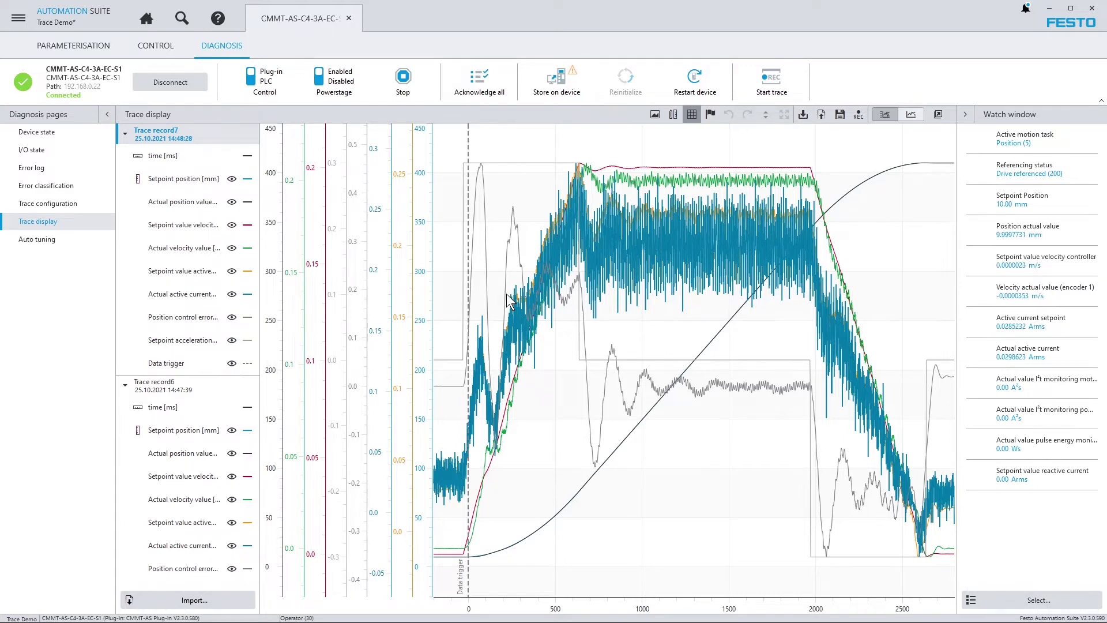
Rename Trace record7 to 'Test w/o workpiece', then use Collapse all but this on it.
right_click(209, 133)
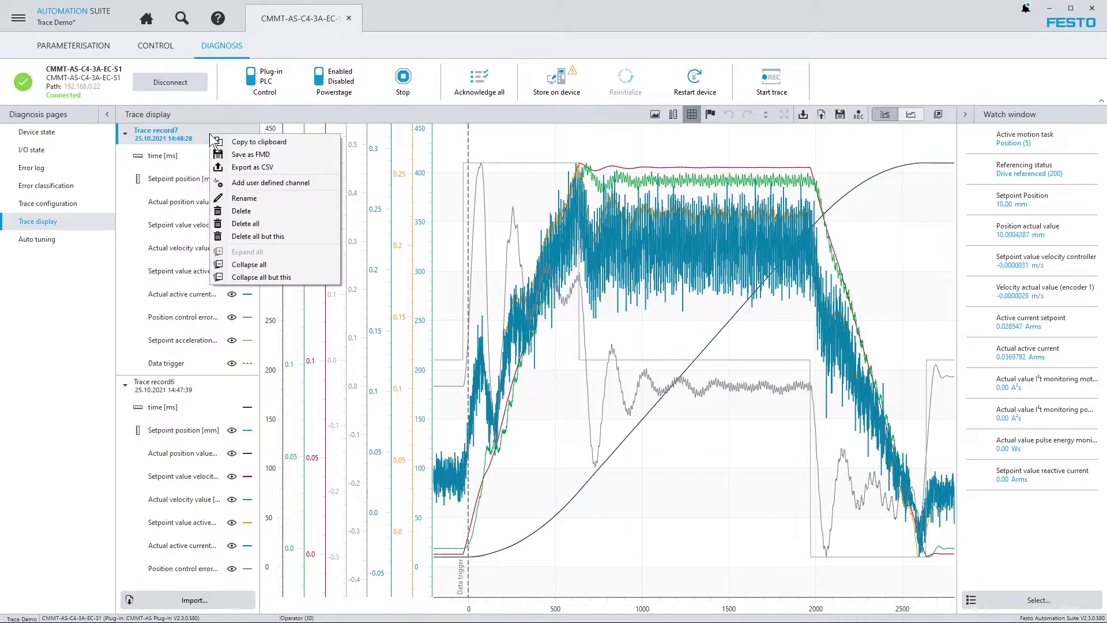
left_click(265, 198)
type("Test w/o workpiec")
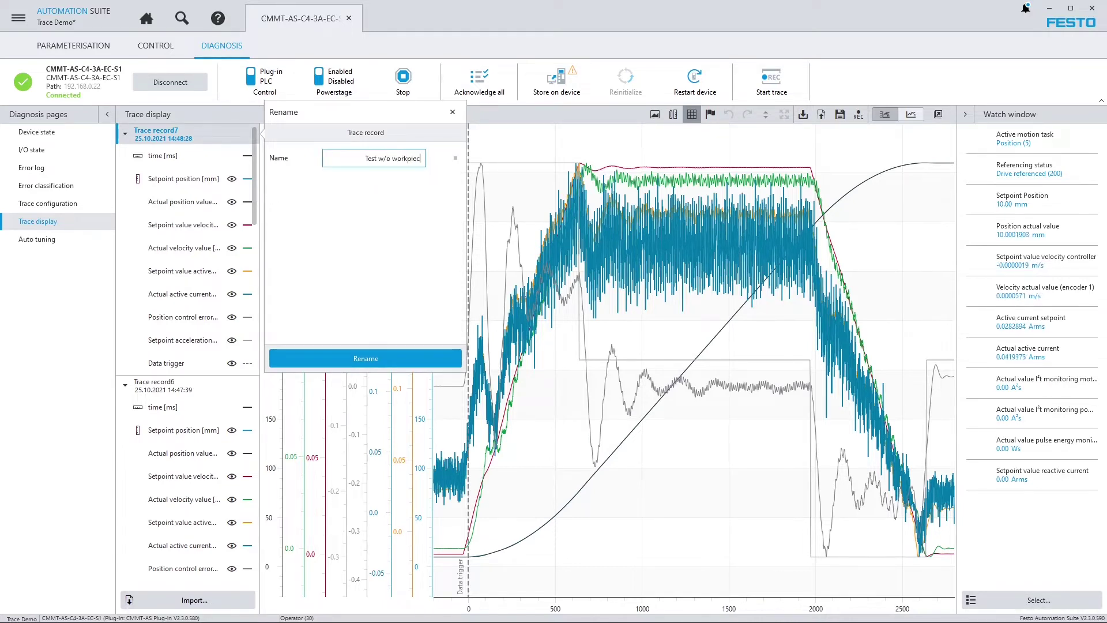
type("e")
key("Return")
right_click(221, 136)
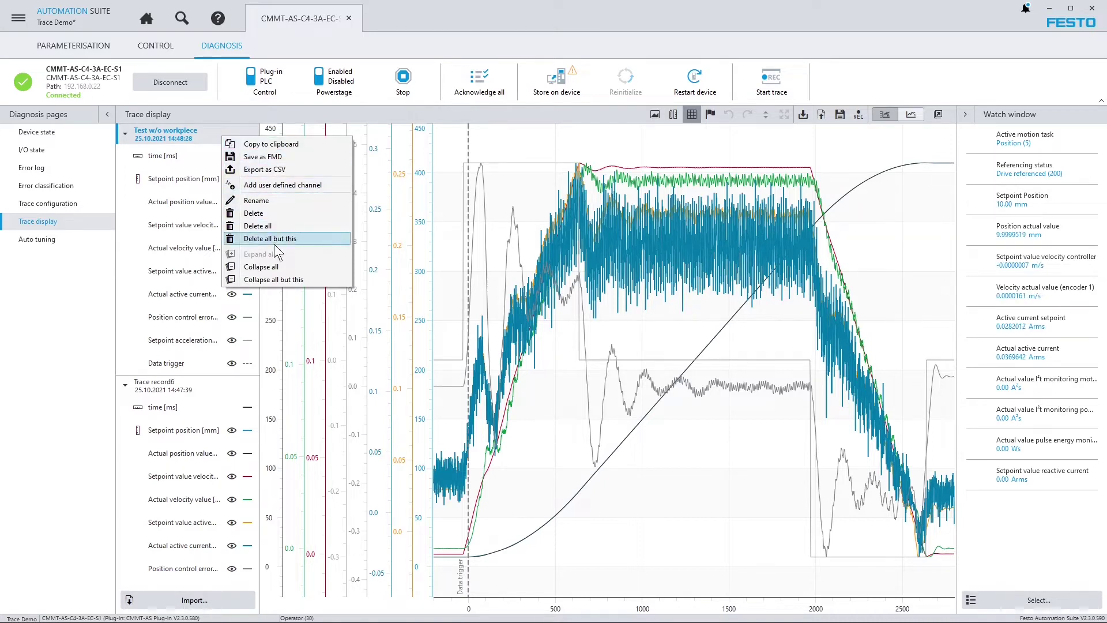
left_click(278, 279)
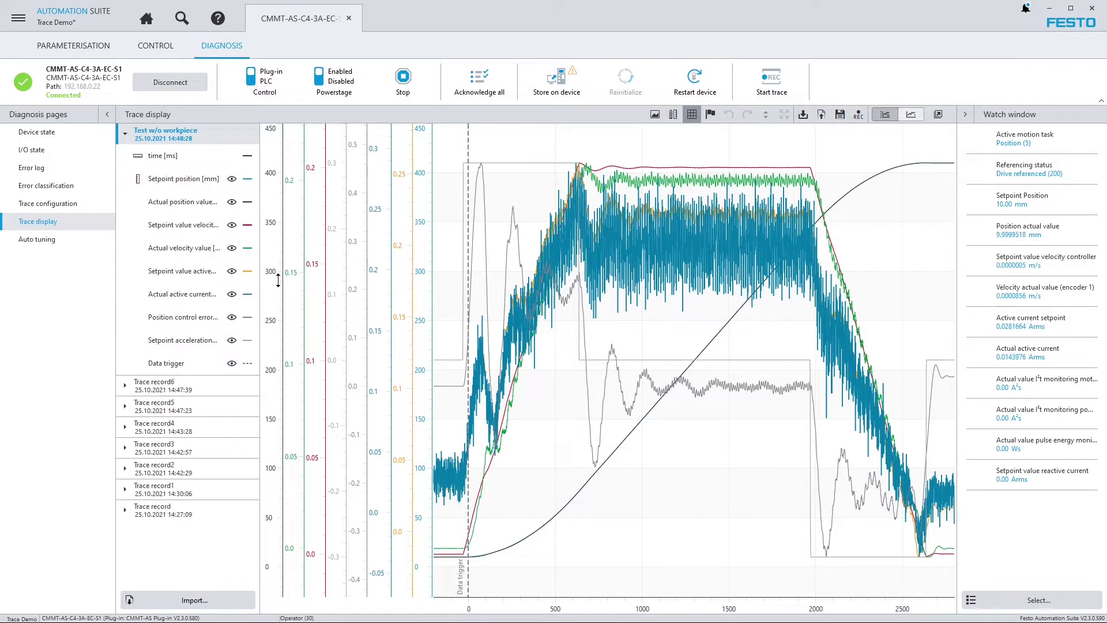
Toggle Trace record6's curves, then emphasise the setpoint velocity, actual velocity and active current setpoint curves.
left_click(168, 388)
left_click(167, 389)
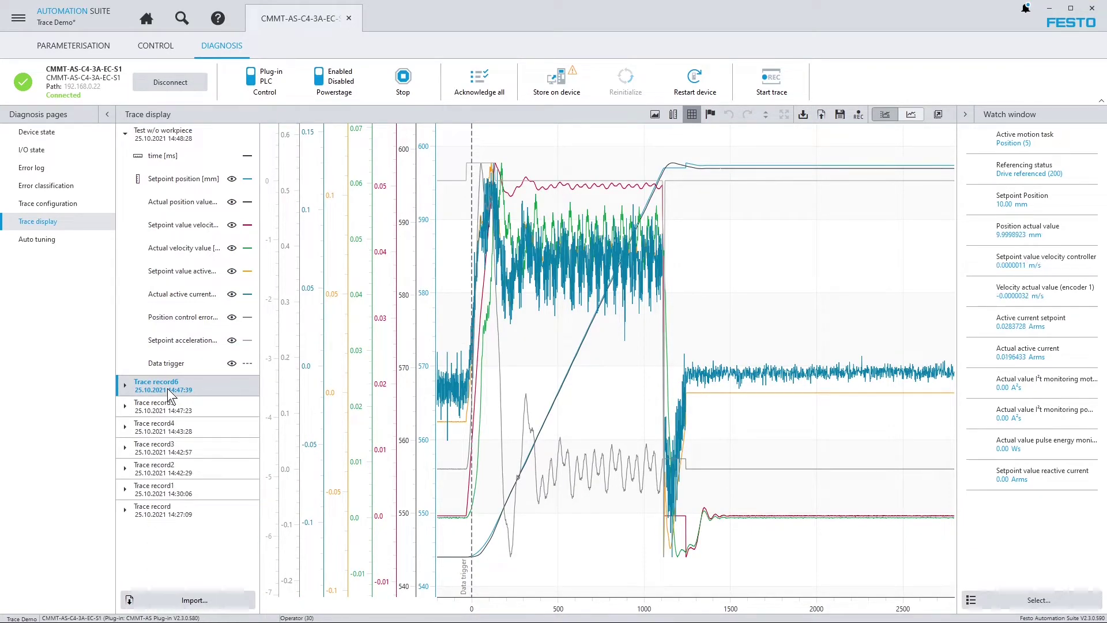
left_click(186, 227)
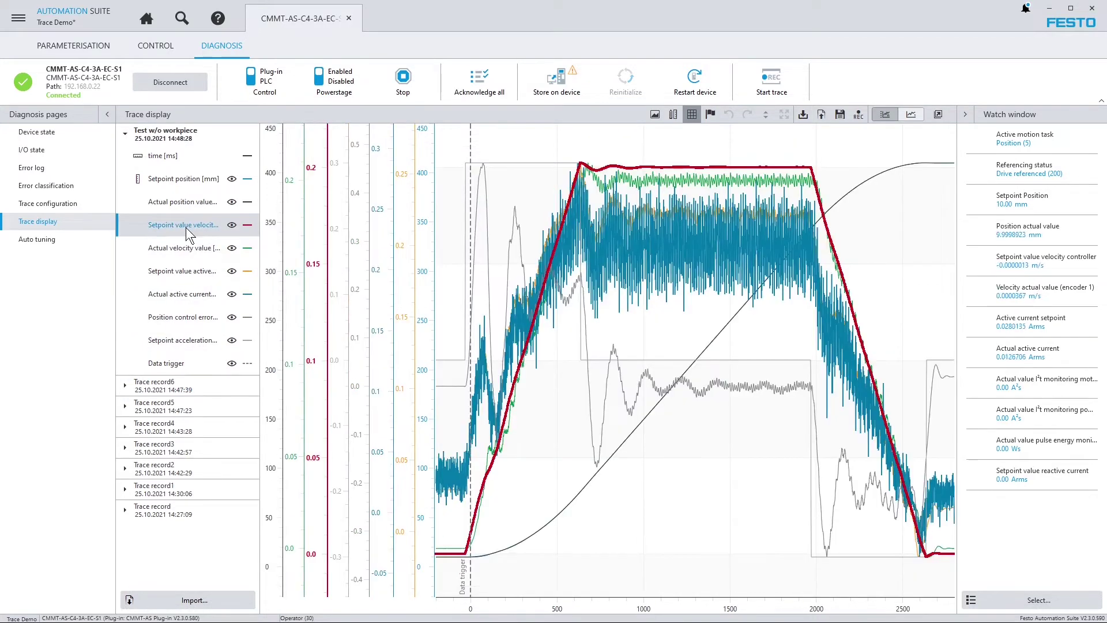
left_click(194, 248)
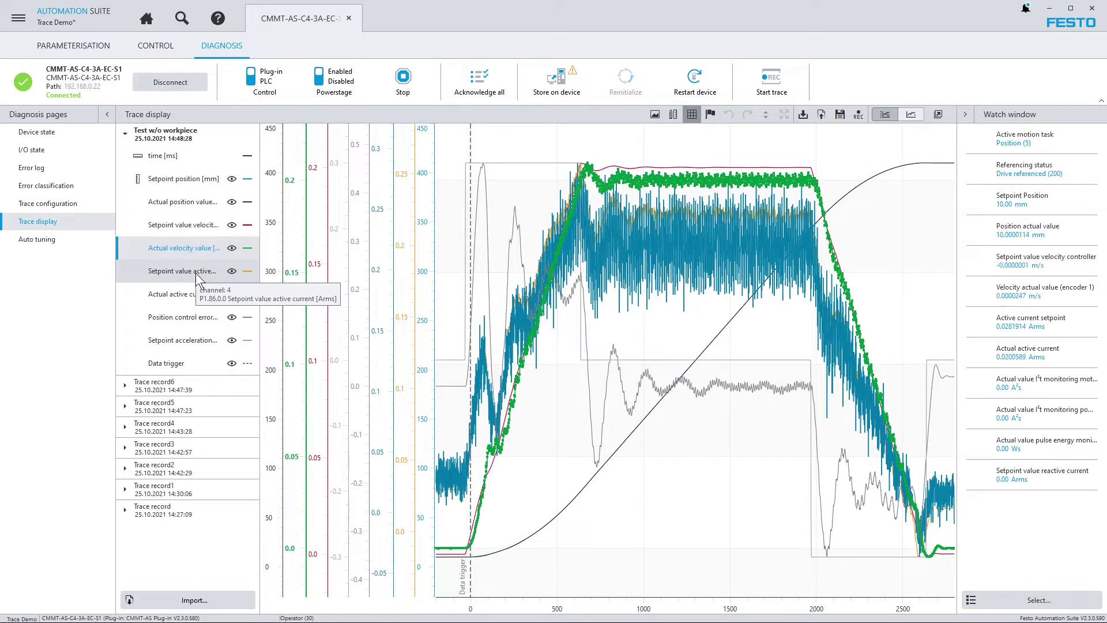
left_click(195, 272)
Hide and re-show the active current setpoint curve, then apply magenta as its colour.
right_click(196, 273)
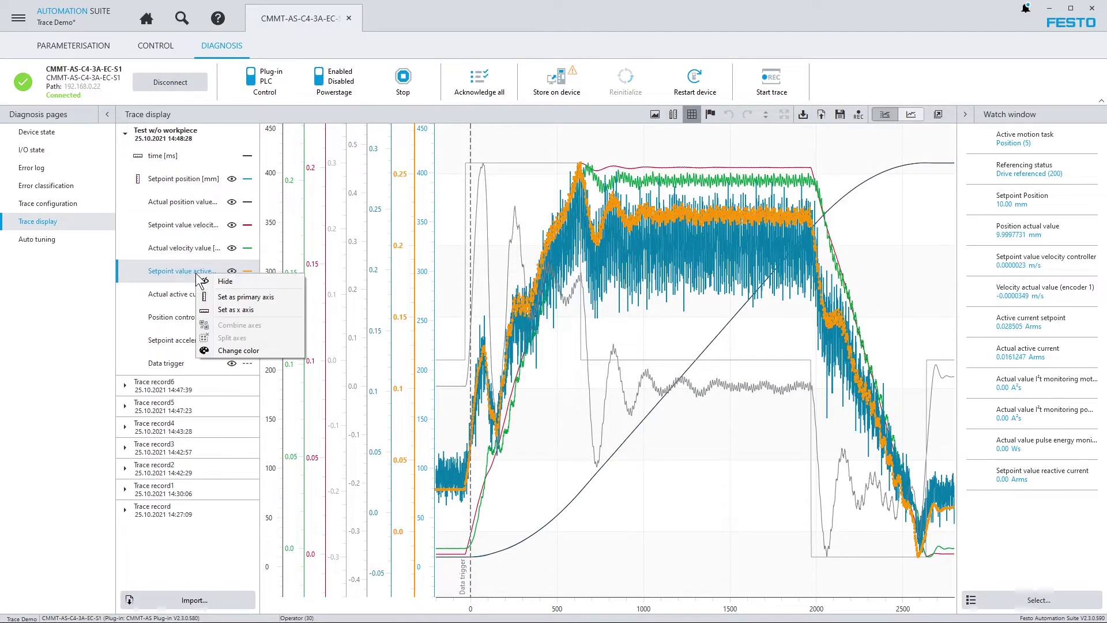
left_click(215, 282)
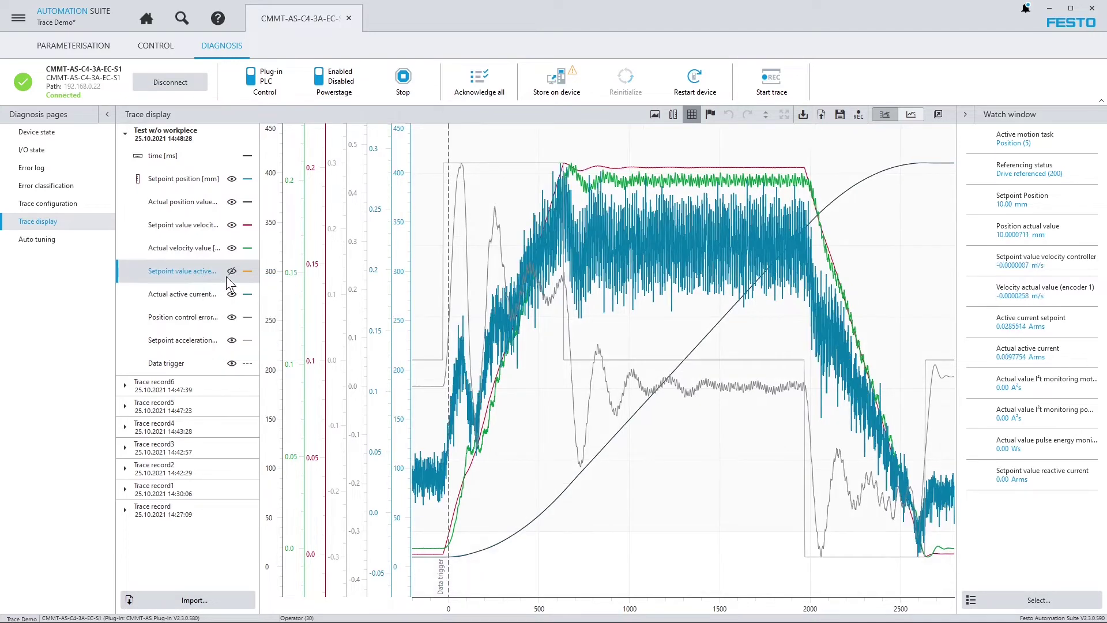
left_click(231, 271)
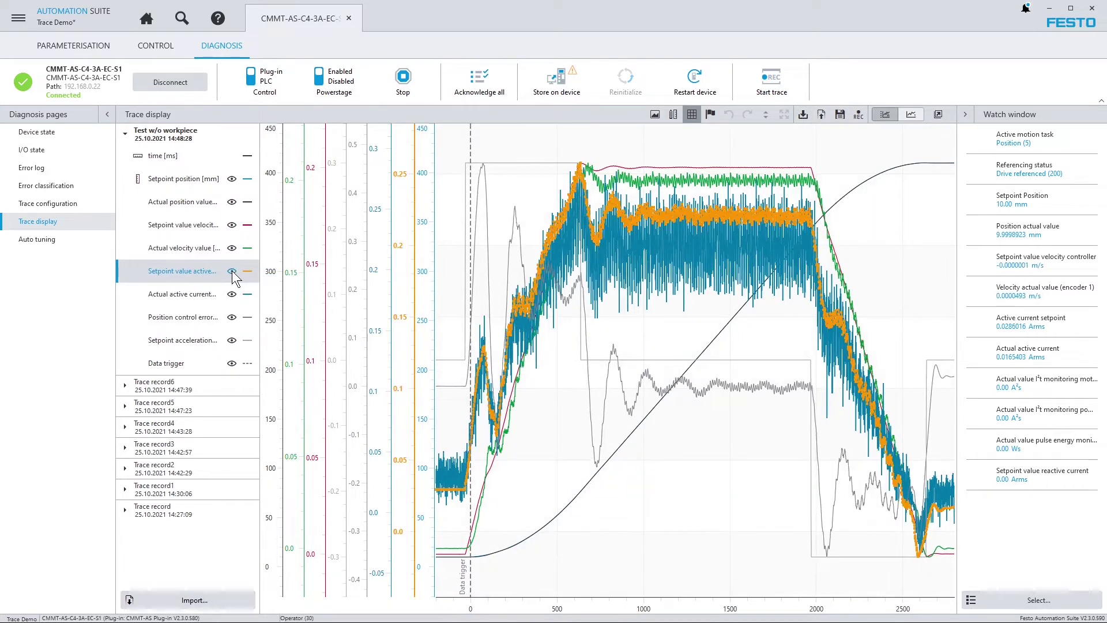
right_click(203, 272)
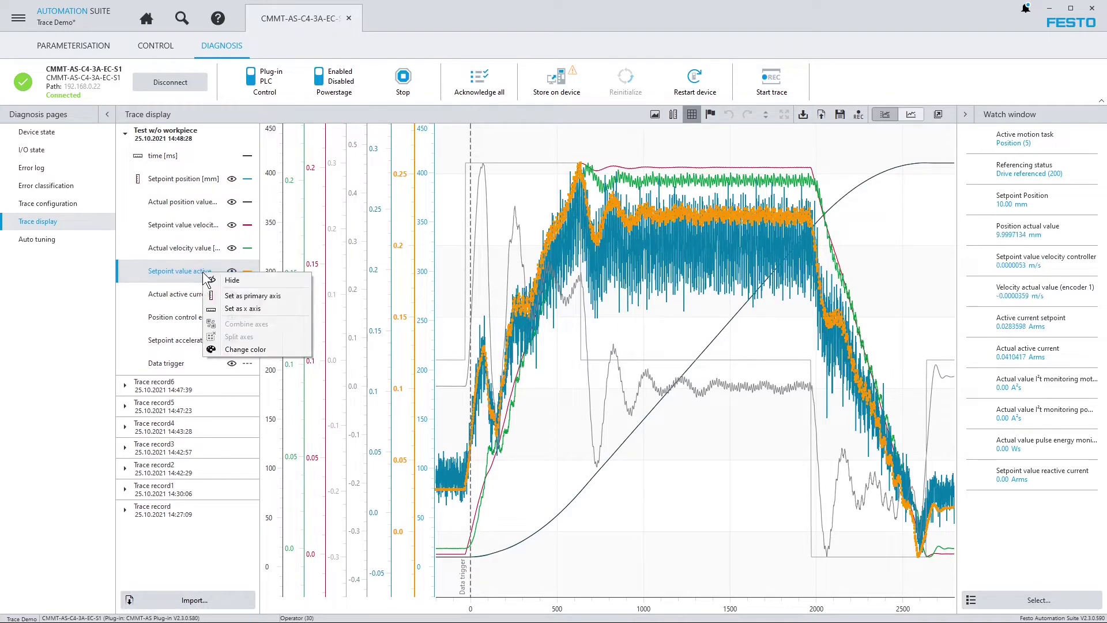
left_click(231, 350)
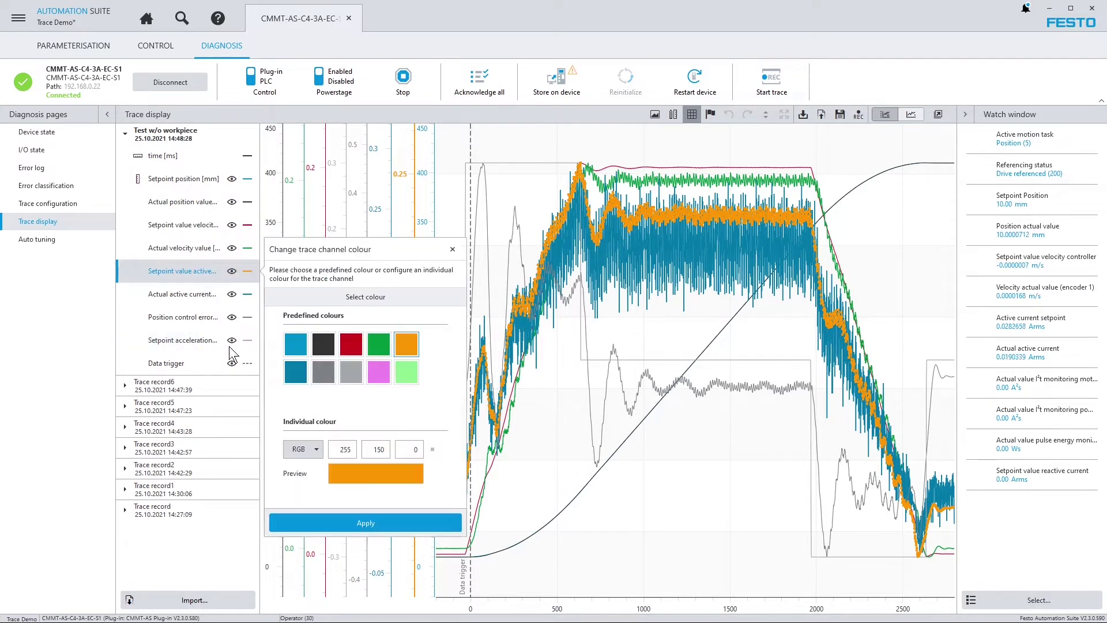
left_click(375, 373)
left_click(372, 517)
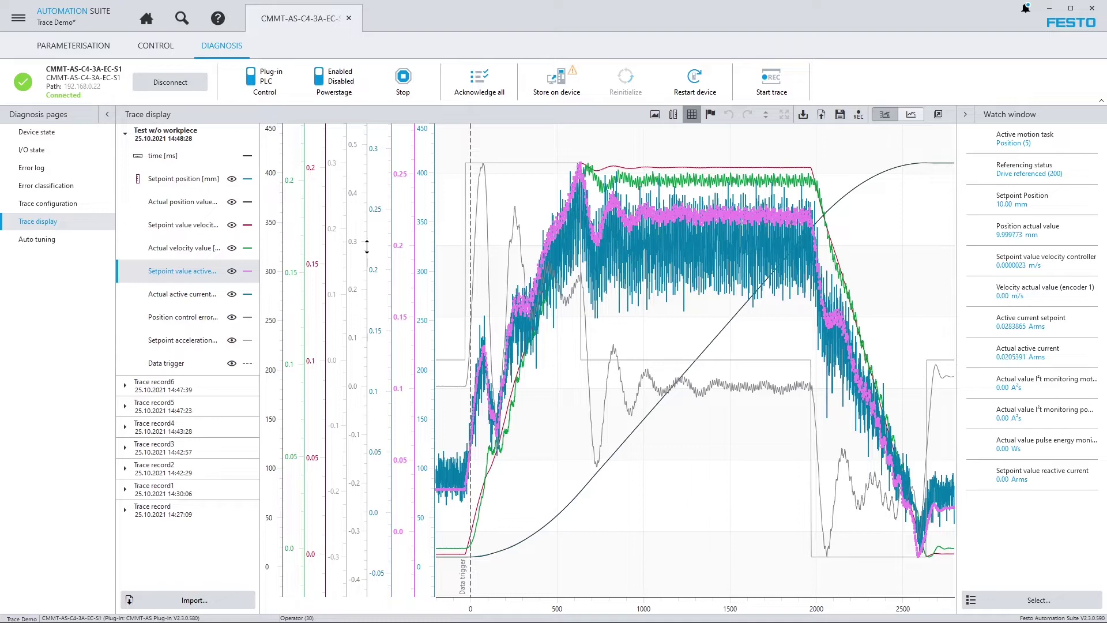
Combine the axes of the Setpoint position and Actual position value channels.
left_click(196, 184)
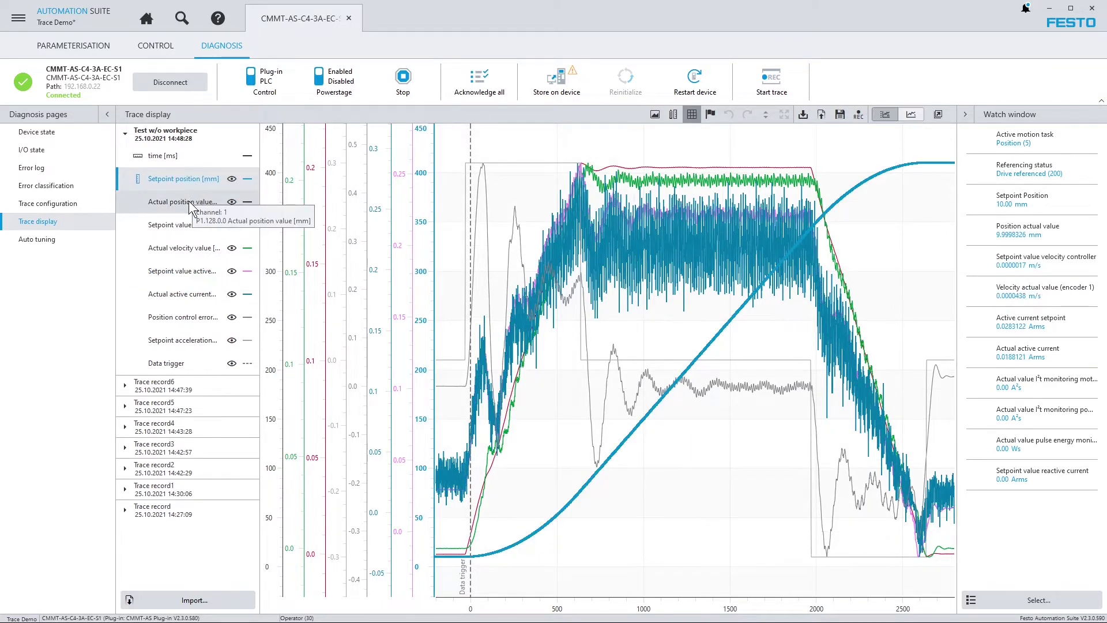
left_click(188, 200, "ctrl")
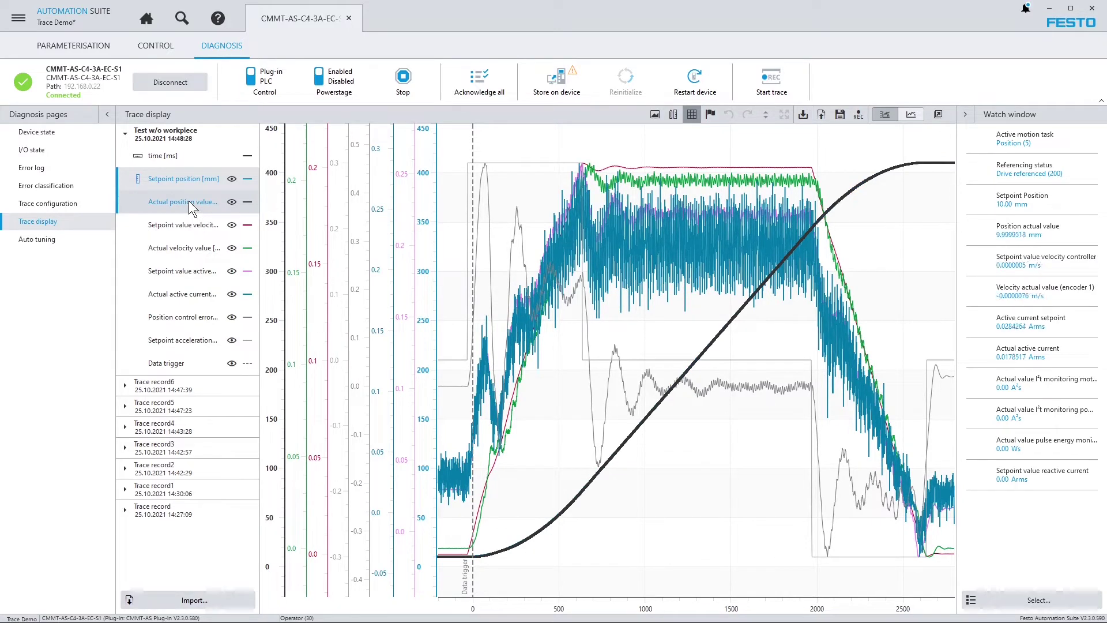
right_click(189, 200)
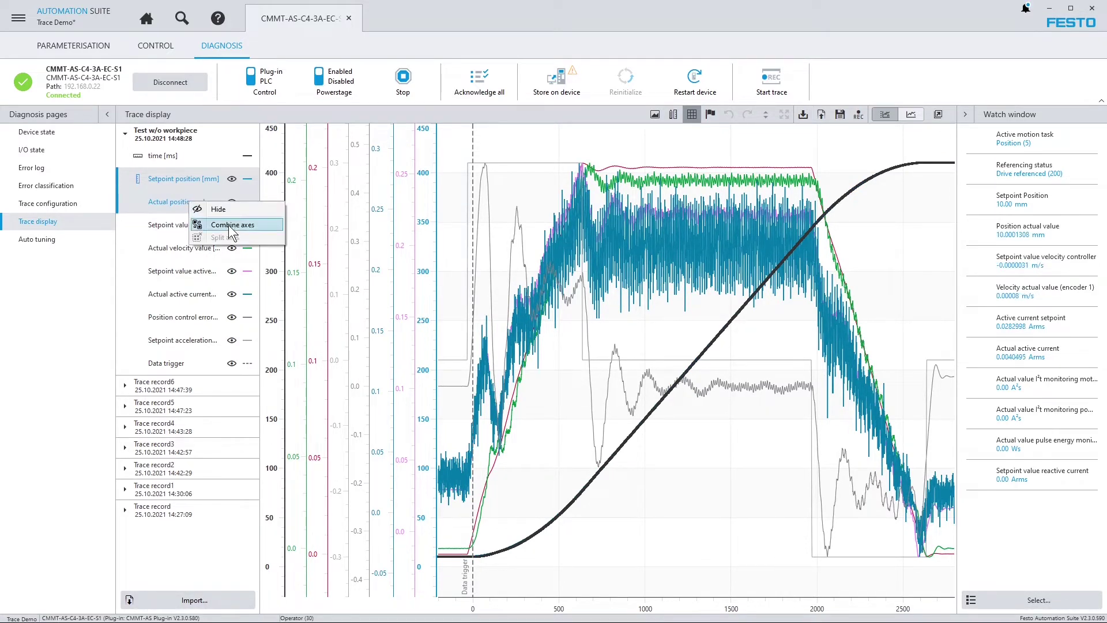
left_click(230, 226)
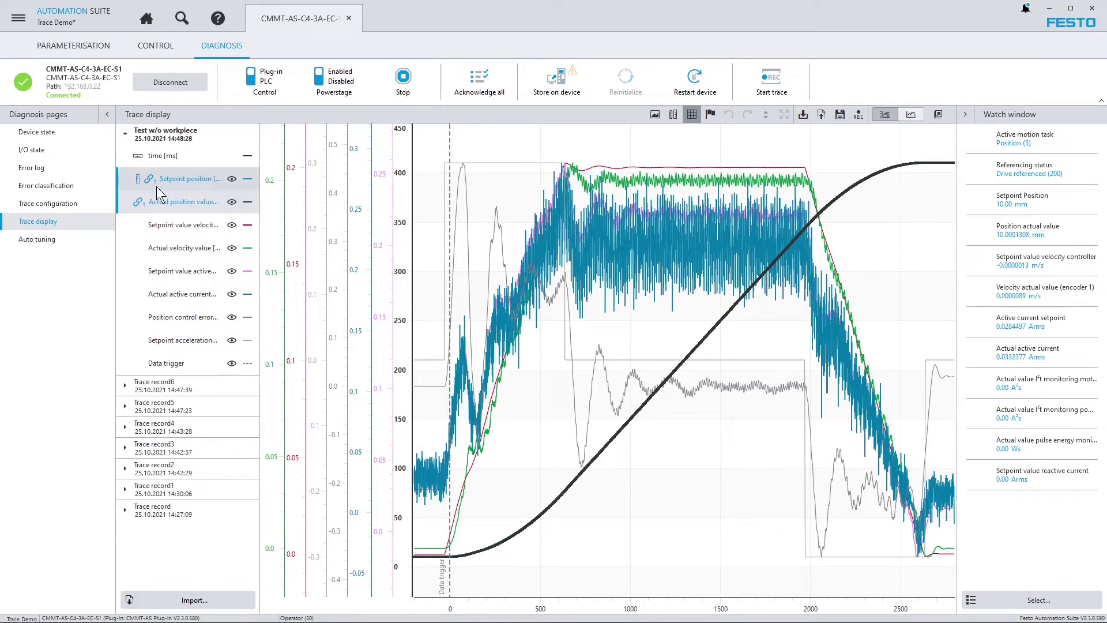
Combine the axes of the setpoint and actual velocity channels.
left_click(176, 229)
left_click(176, 243, "ctrl")
right_click(176, 243)
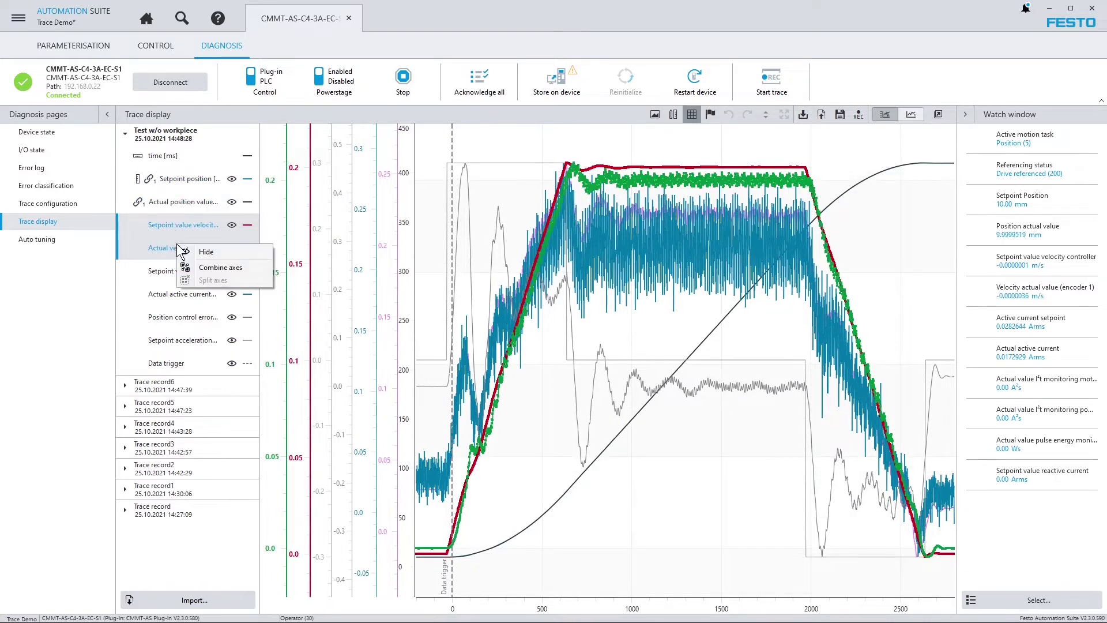
left_click(197, 269)
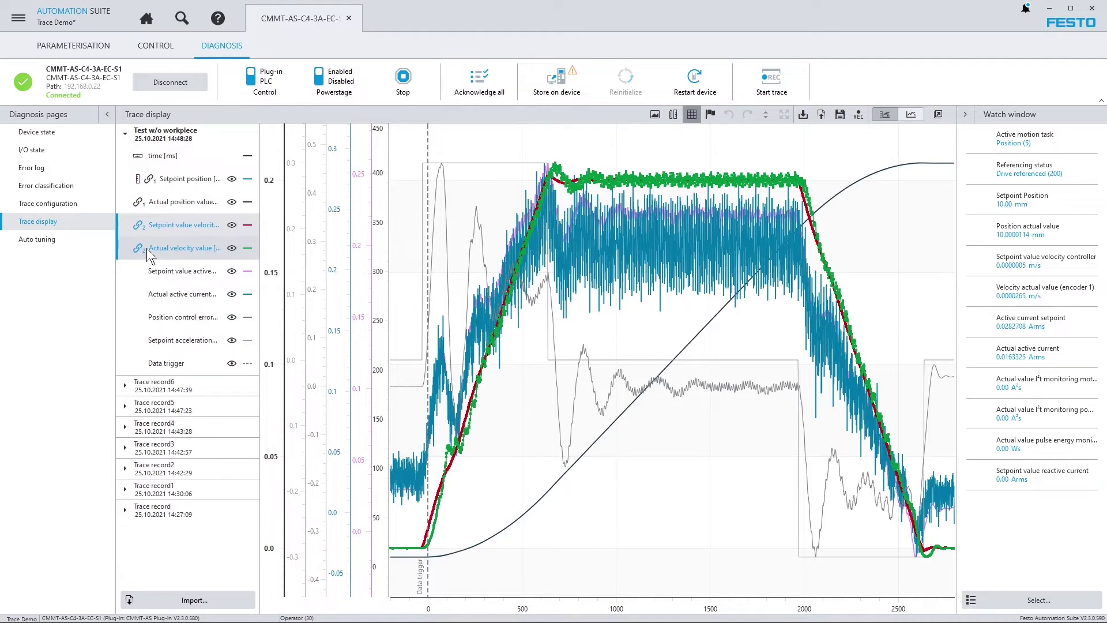
Hide the active current setpoint and actual active current traces.
left_click(232, 272)
left_click(232, 294)
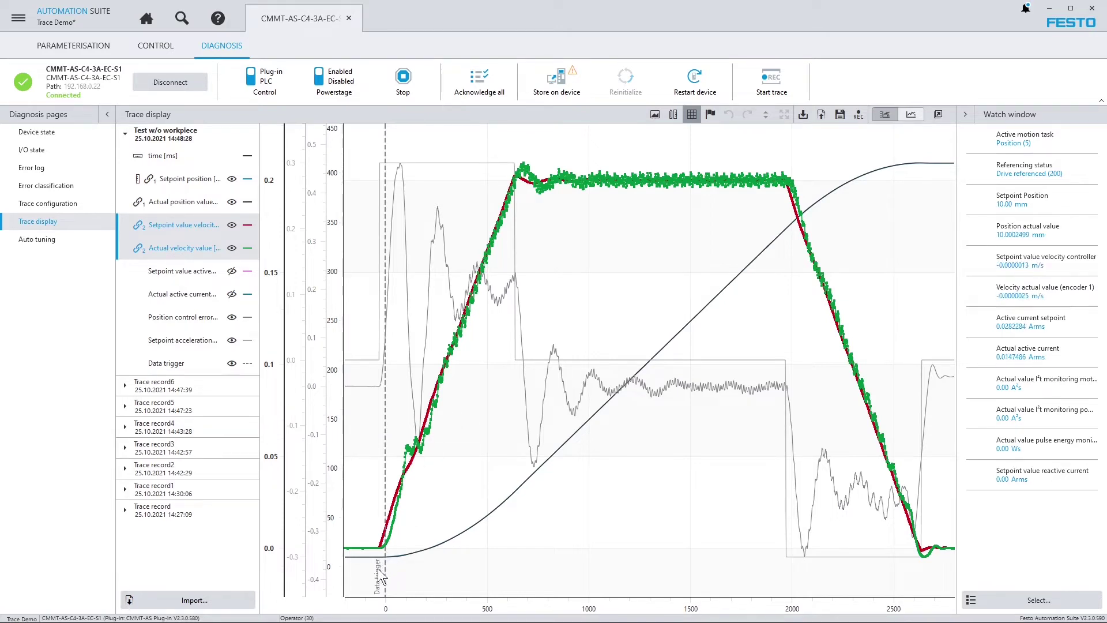
mouse_move(376, 570)
Pan to the 300–1000 ms range, box-zoom the velocity overshoot, and make setpoint velocity the primary axis.
scroll(497, 355, "up", 5)
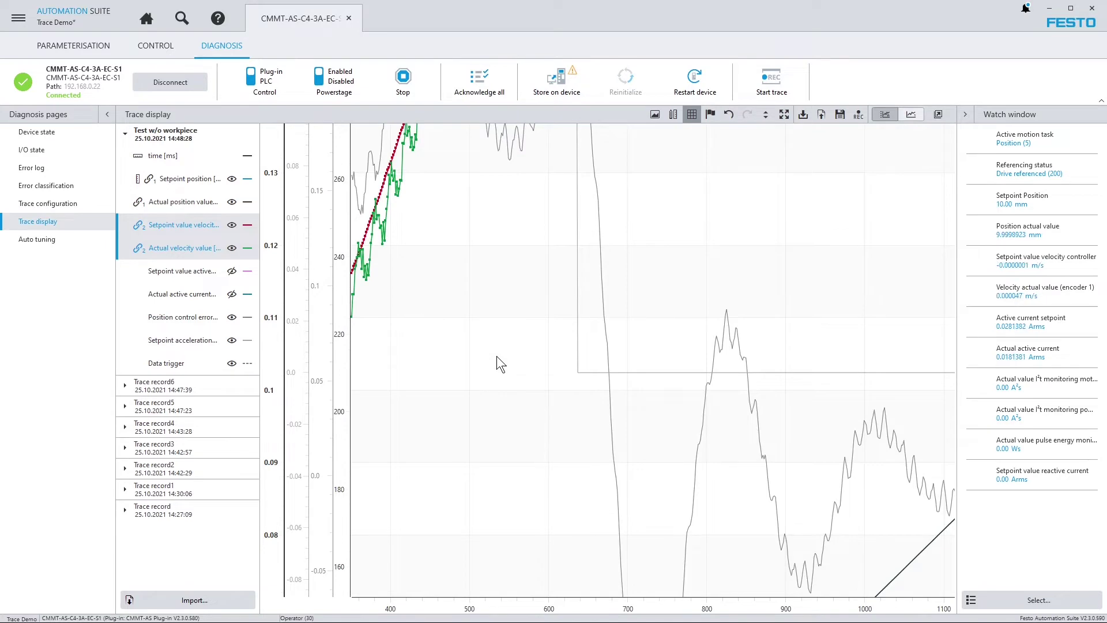
left_click(497, 355)
mouse_move(480, 233)
left_mouse_down()
mouse_move(542, 321)
mouse_move(617, 527)
mouse_move(721, 573)
left_mouse_up()
mouse_move(626, 286)
left_mouse_down()
mouse_move(640, 300)
mouse_move(555, 371)
mouse_move(510, 483)
left_mouse_up()
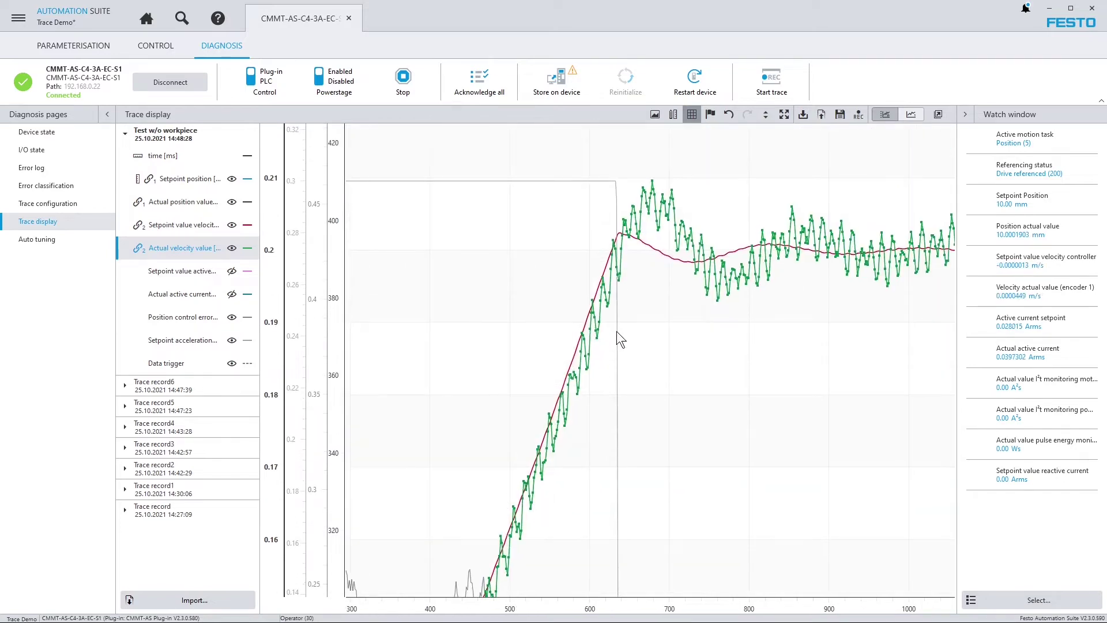
left_click_drag(529, 175, 737, 313)
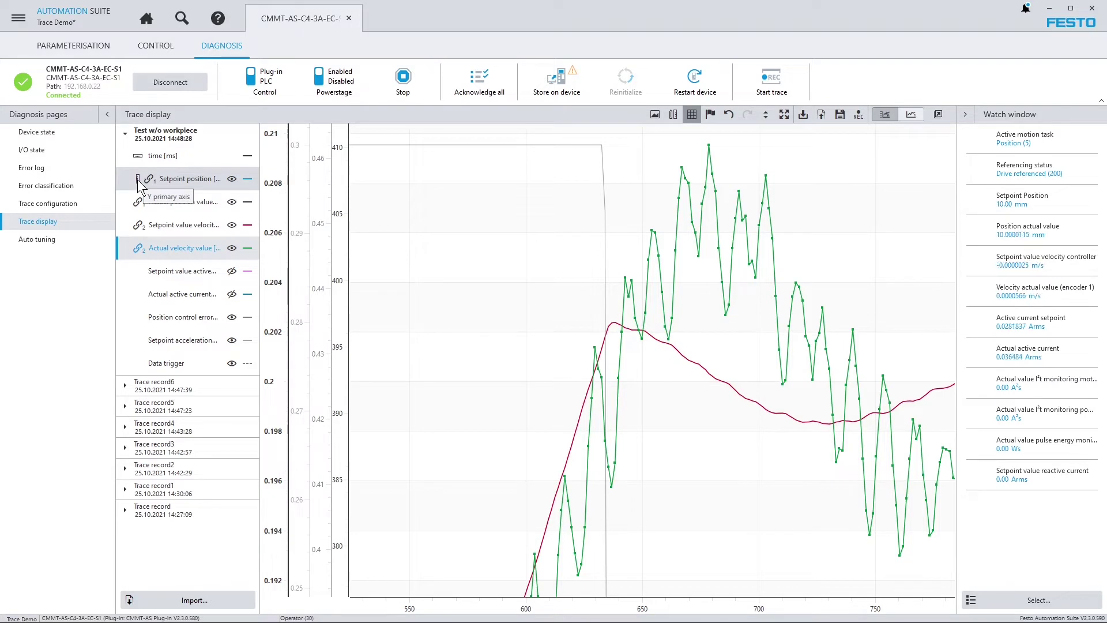
right_click(151, 225)
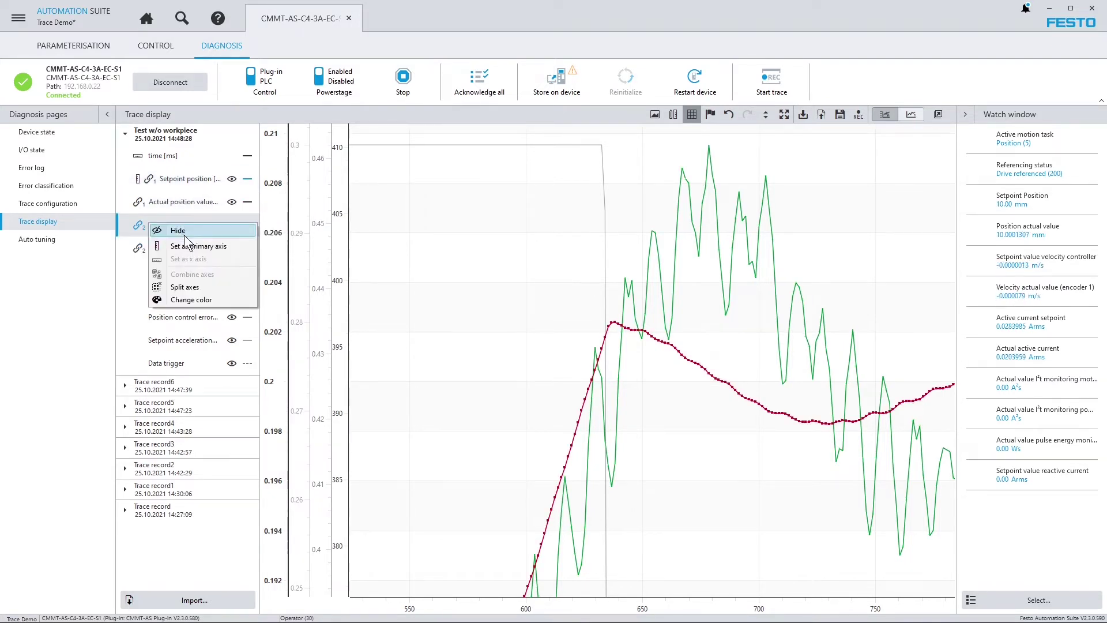
left_click(190, 247)
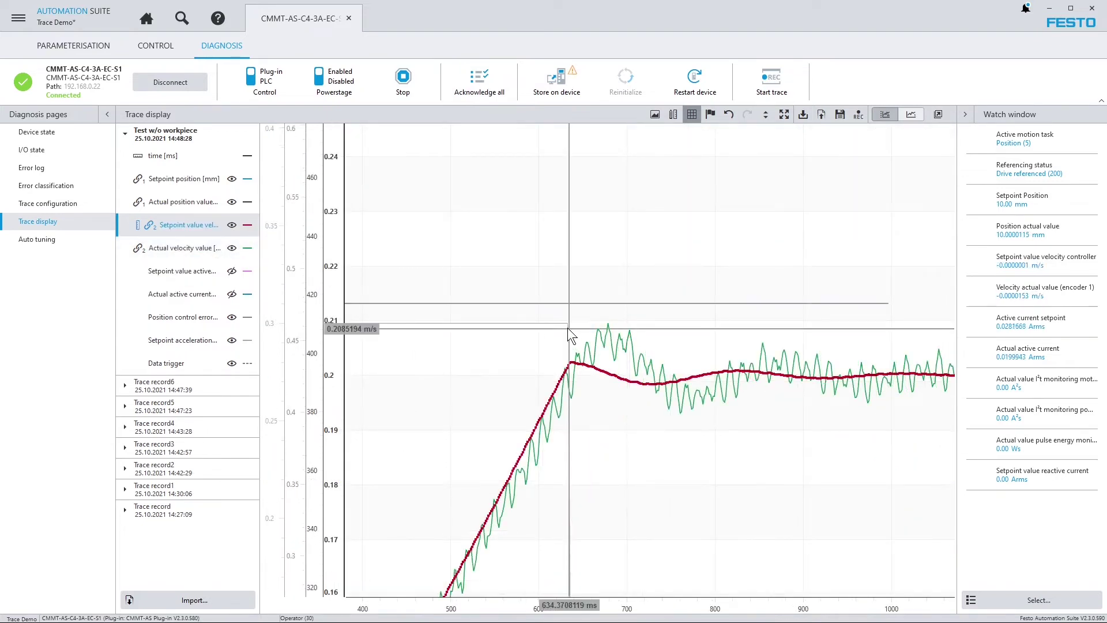
left_click_drag(567, 327, 687, 415)
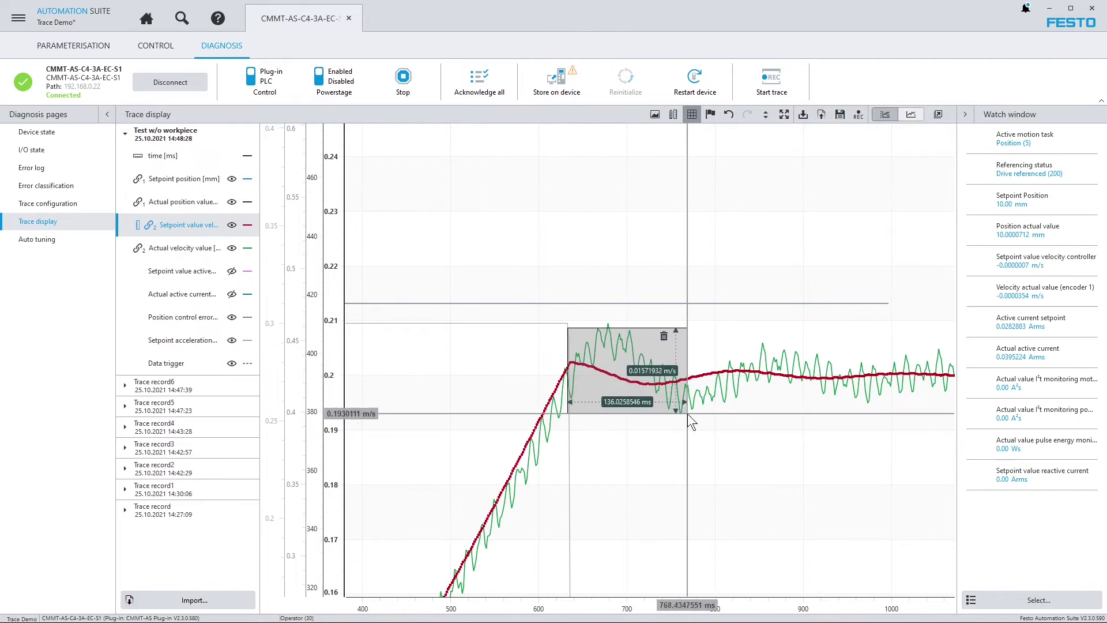
left_click_drag(771, 346, 917, 442)
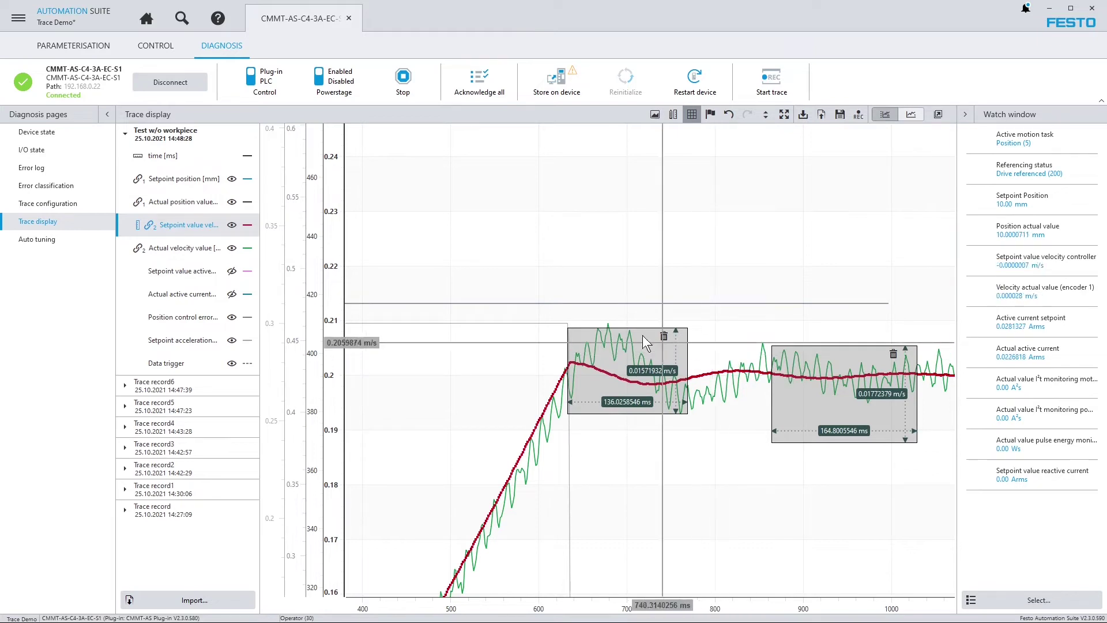
mouse_move(510, 316)
left_mouse_down()
mouse_move(623, 404)
mouse_move(735, 432)
left_mouse_up()
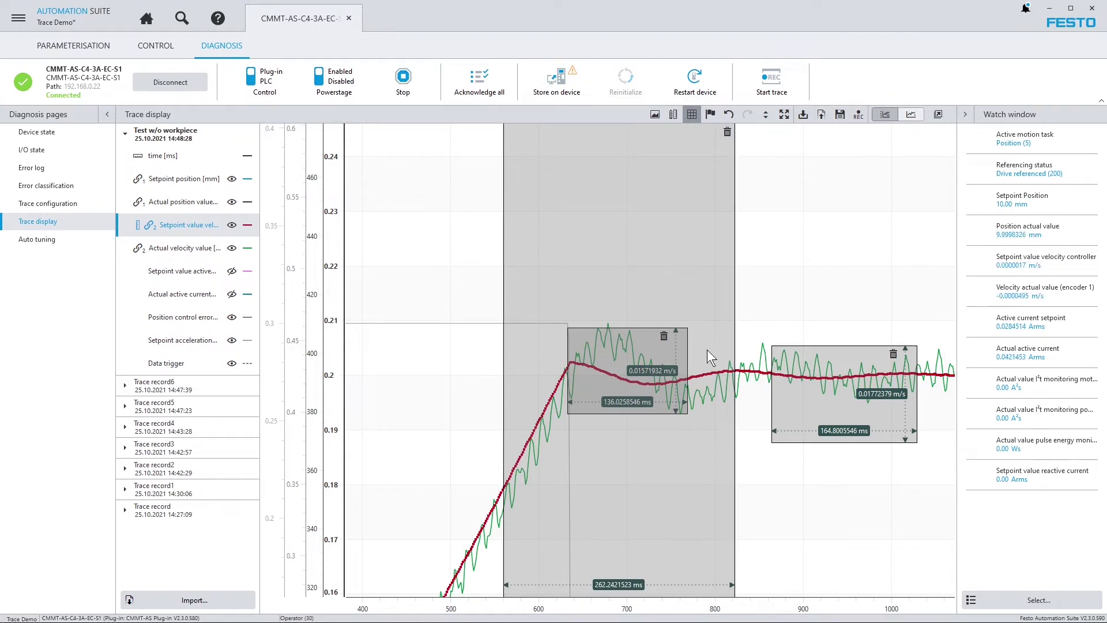
left_click(664, 337)
left_click(728, 133)
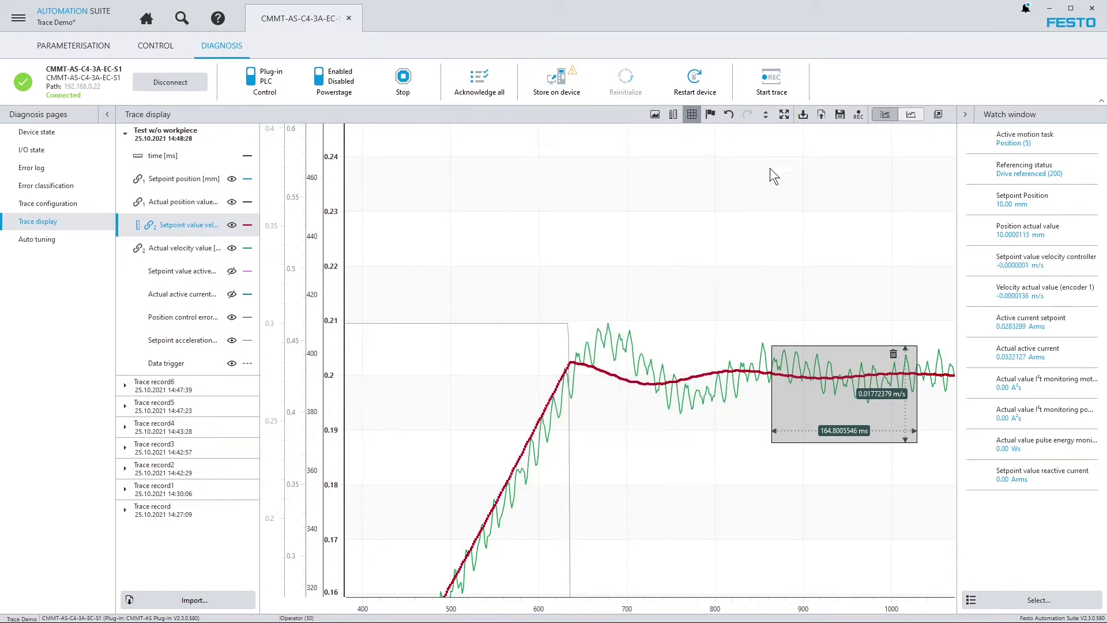
left_click(893, 354)
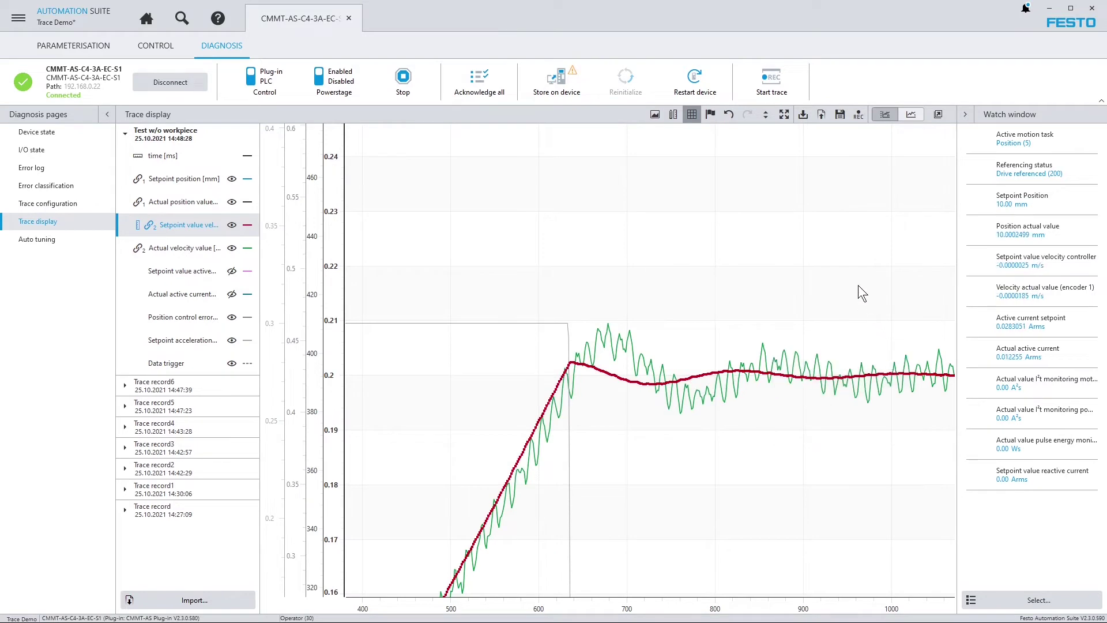
Fit the full 0–2700 ms trace, enable the cursor and channel legend, and float the display window.
left_click(784, 114)
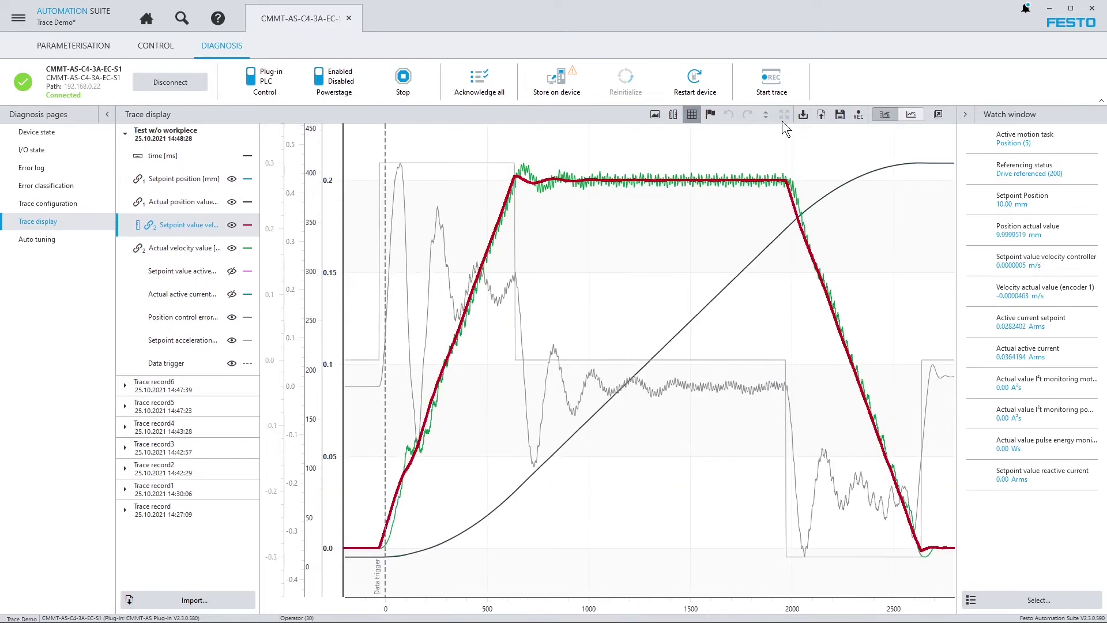
left_click(673, 114)
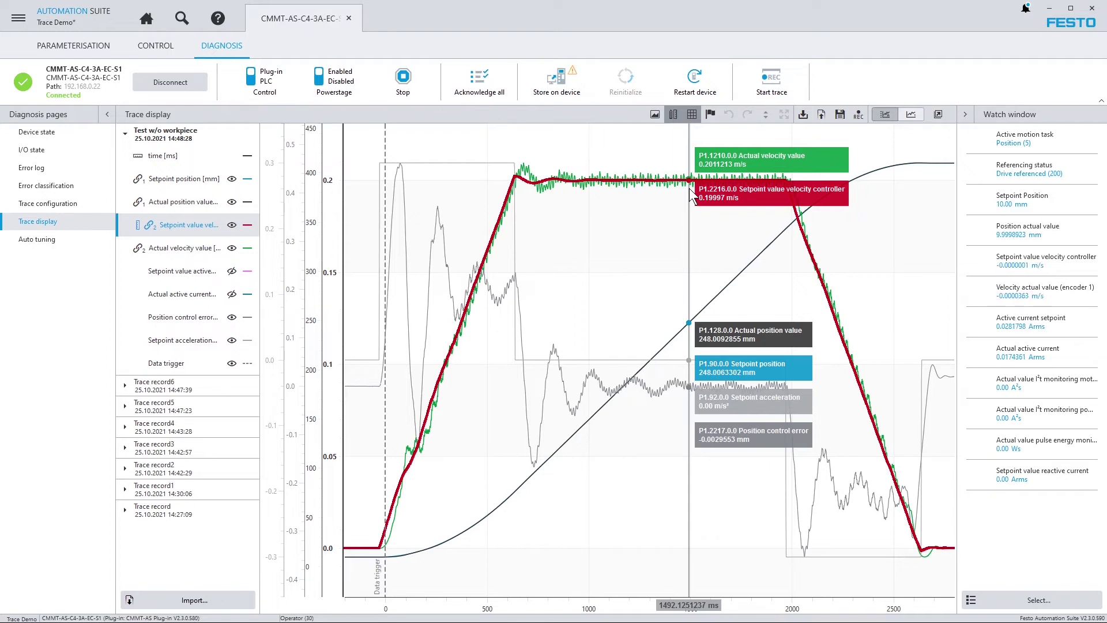
left_click(710, 115)
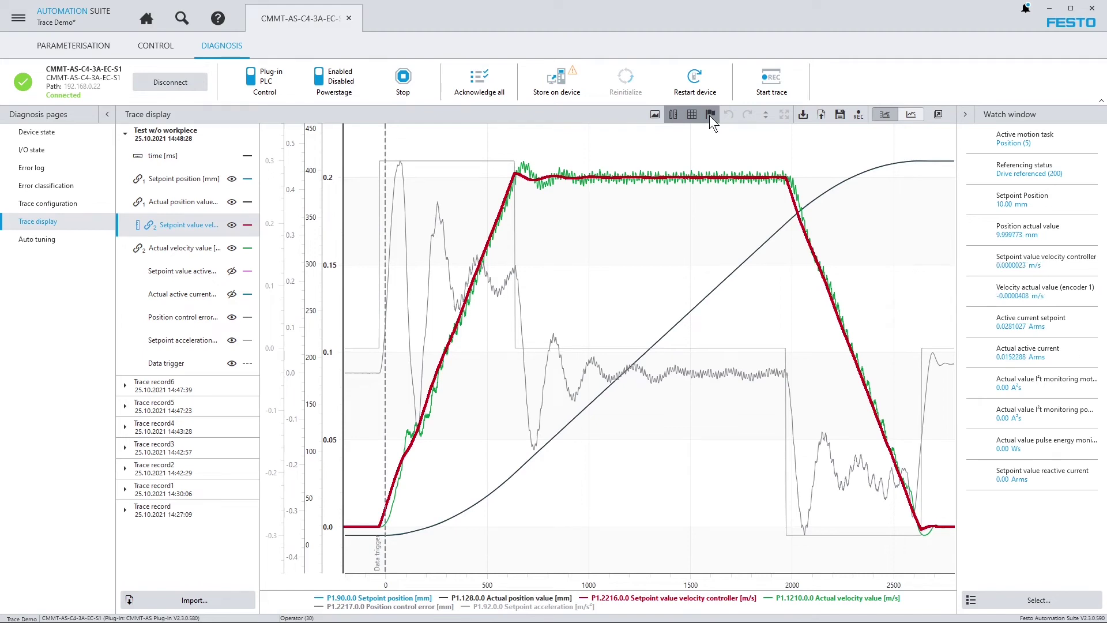
left_click(805, 114)
left_click(938, 115)
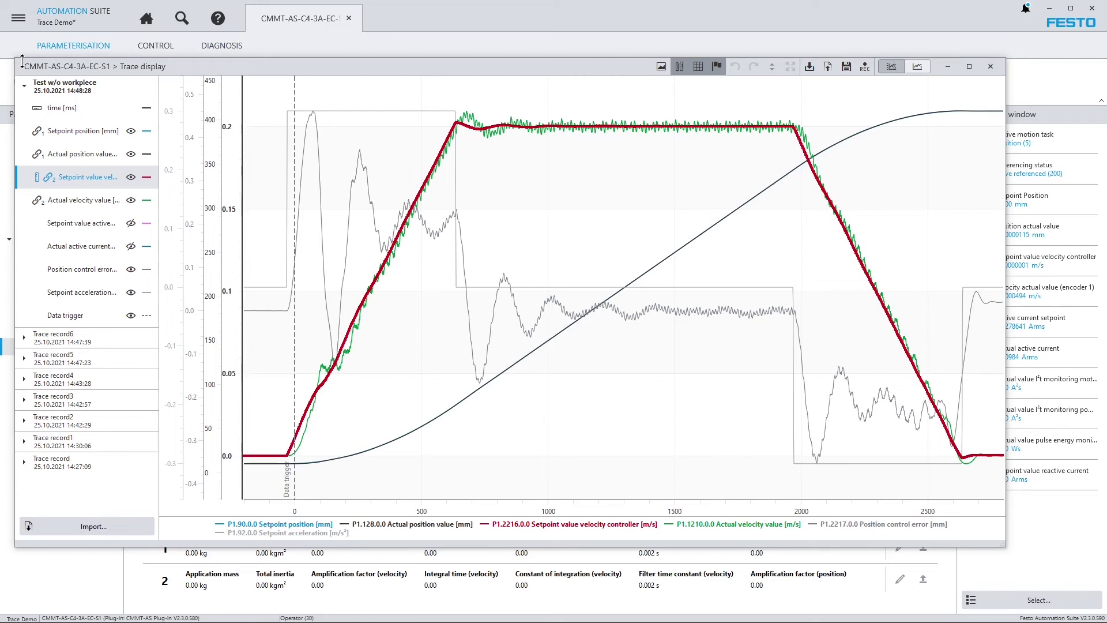
mouse_move(12, 56)
left_mouse_down()
mouse_move(438, 237)
mouse_move(358, 196)
mouse_move(351, 164)
left_mouse_up()
mouse_move(547, 179)
left_mouse_down()
mouse_move(601, 254)
mouse_move(661, 272)
left_mouse_up()
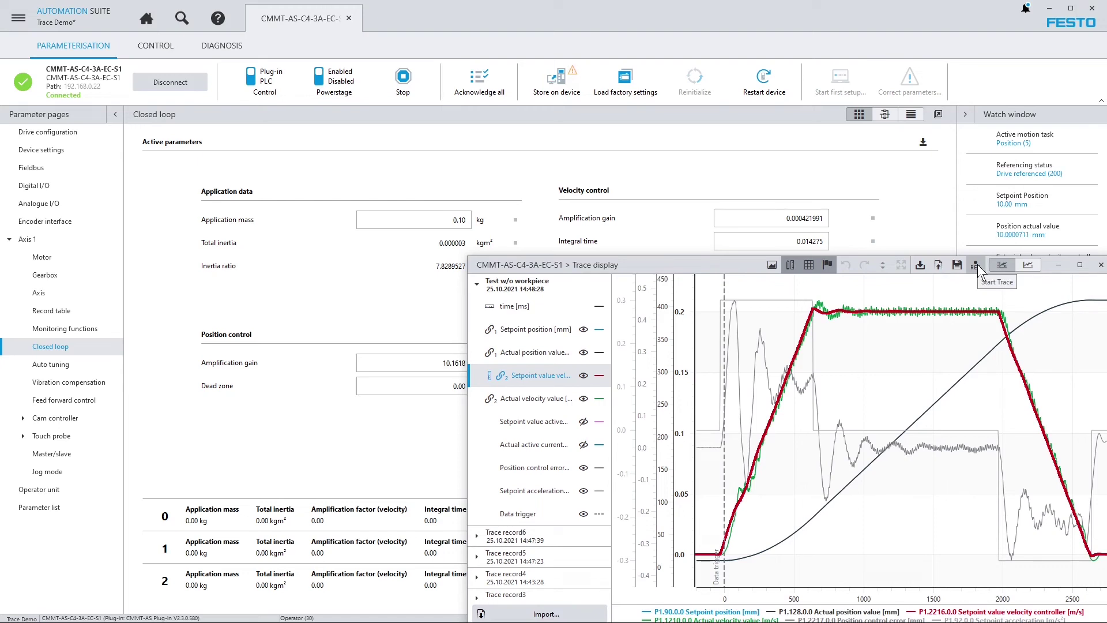
left_click(1100, 265)
left_click(214, 46)
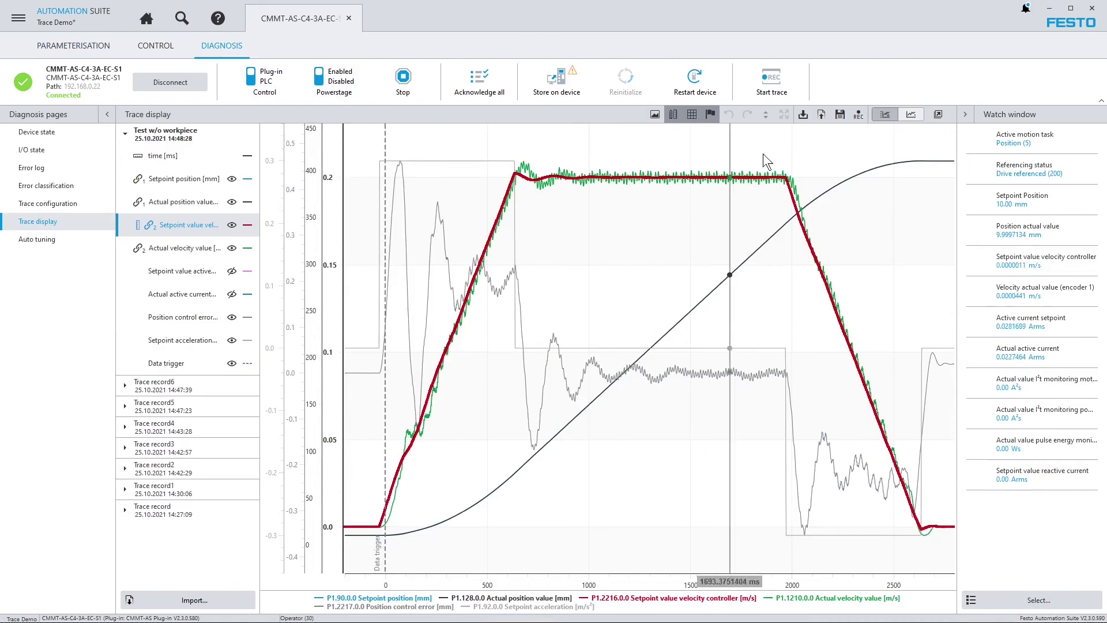
Switch to simple trace display, start a new trace, and jog the axis one 100 mm step forward.
left_click(913, 116)
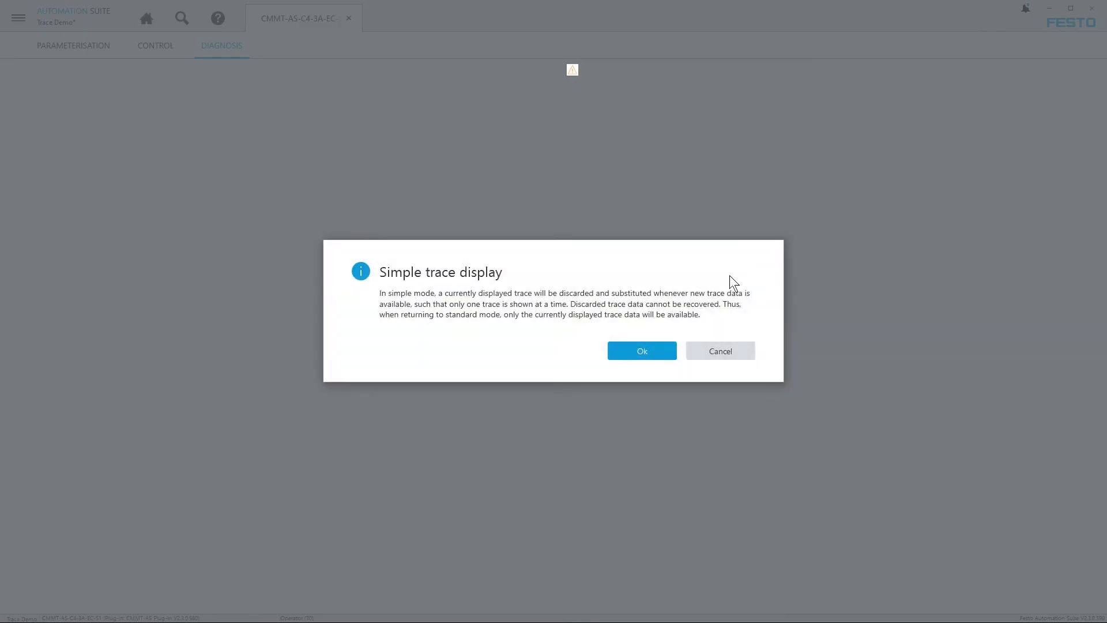
left_click(664, 347)
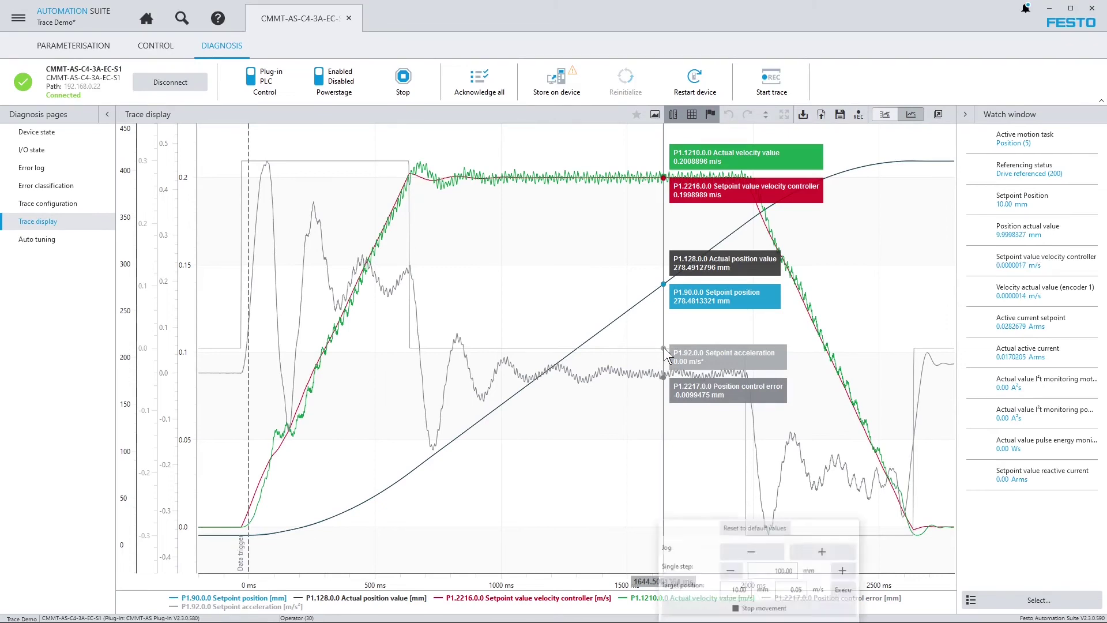
left_click(773, 90)
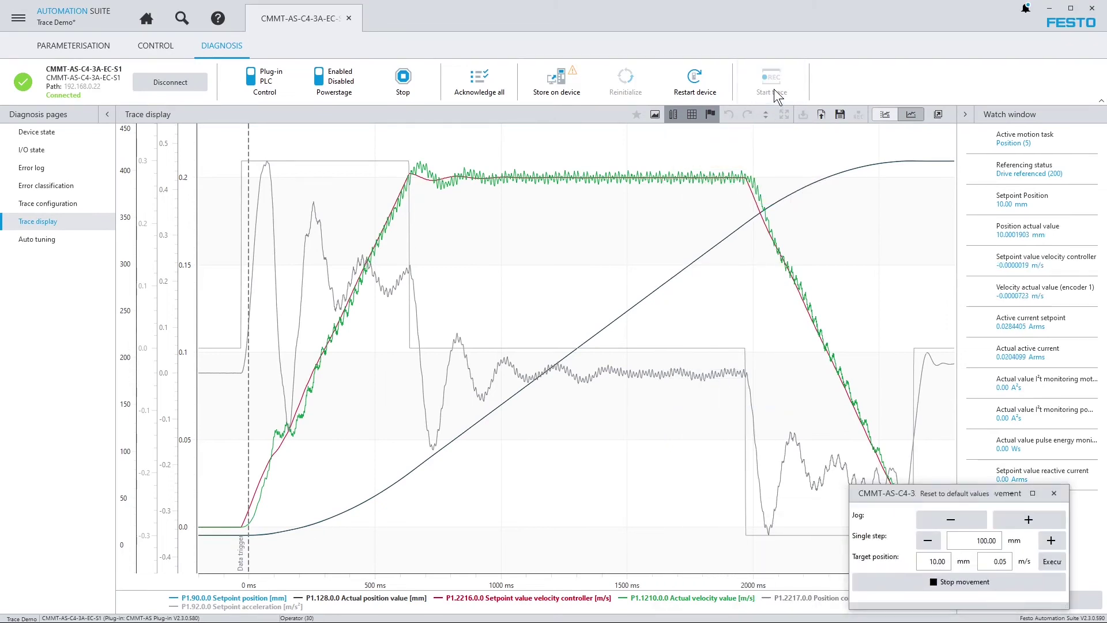
left_click(1051, 541)
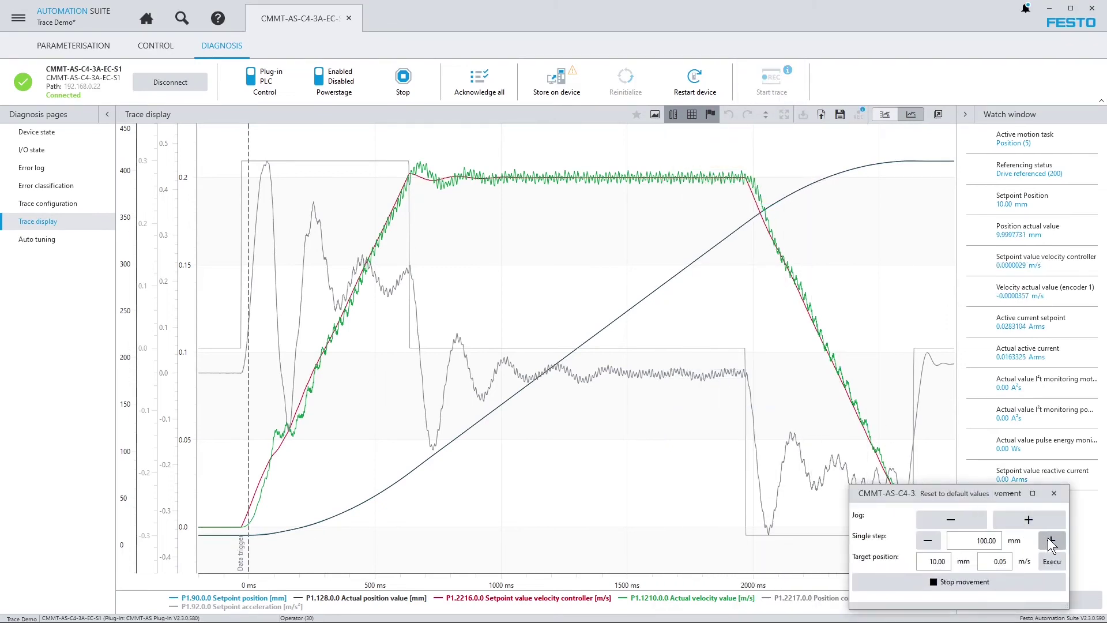